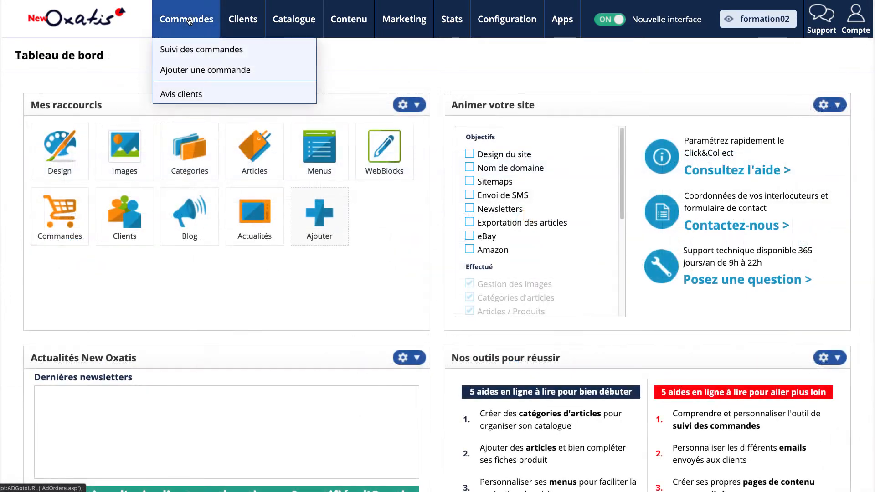
- Open the order tracking list, read through the 3 Dec 2020 order's document down to its totals, and close it
click(191, 49)
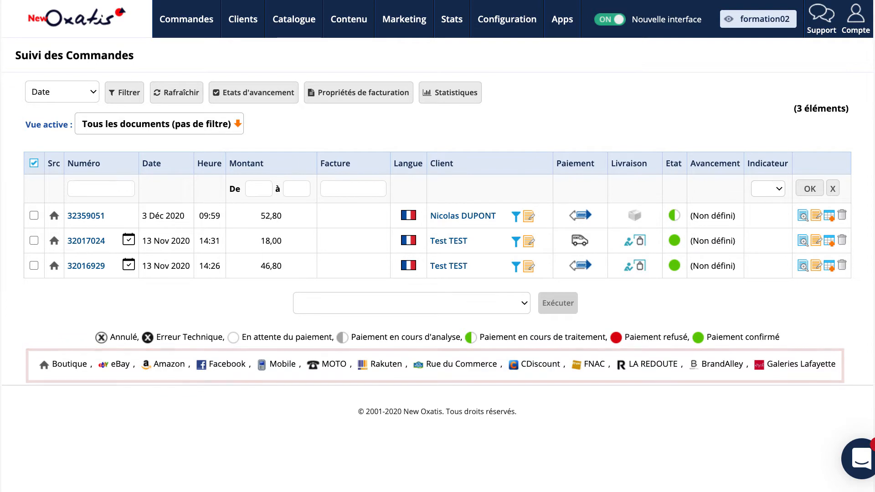
click(89, 220)
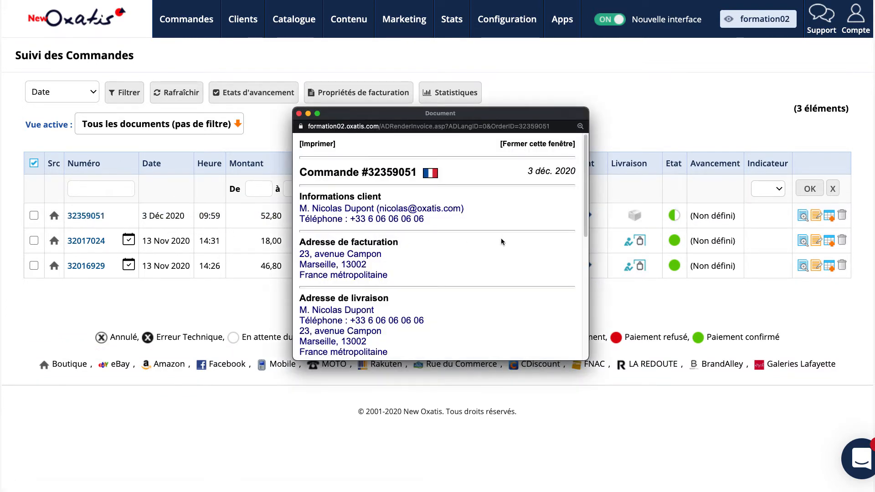
scroll(501, 238, down, 3)
scroll(502, 239, down, 5)
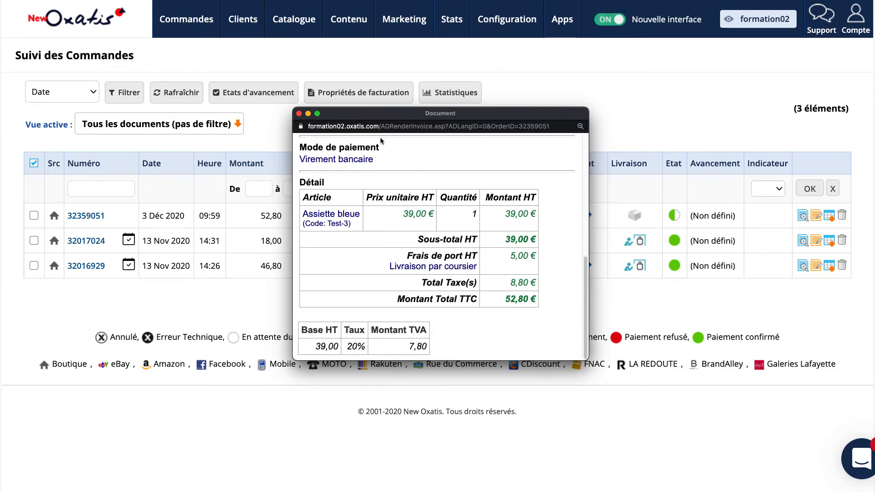
click(299, 113)
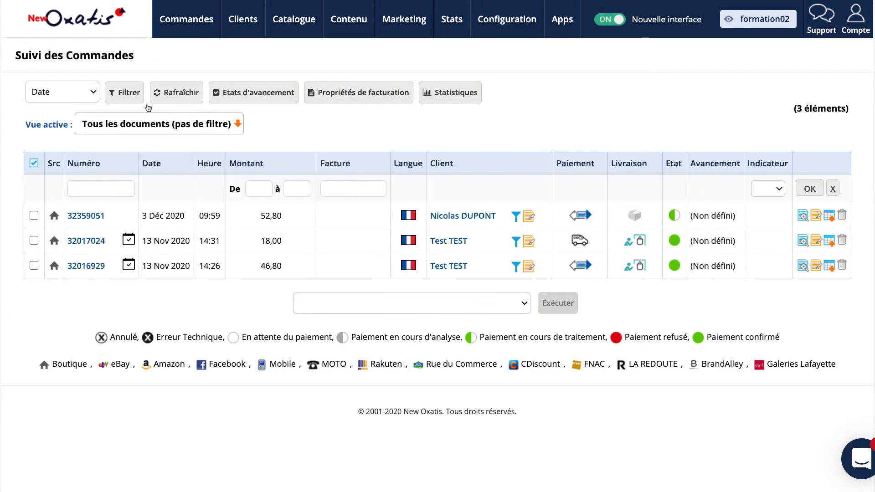
- Open the order list's filter configuration, check the Avancement column in the column organisation, and confirm back to the list
click(128, 99)
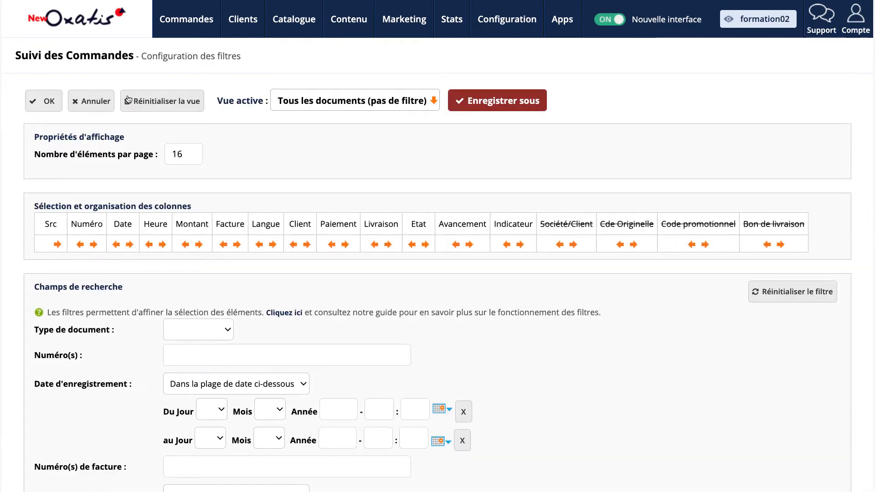
click(460, 228)
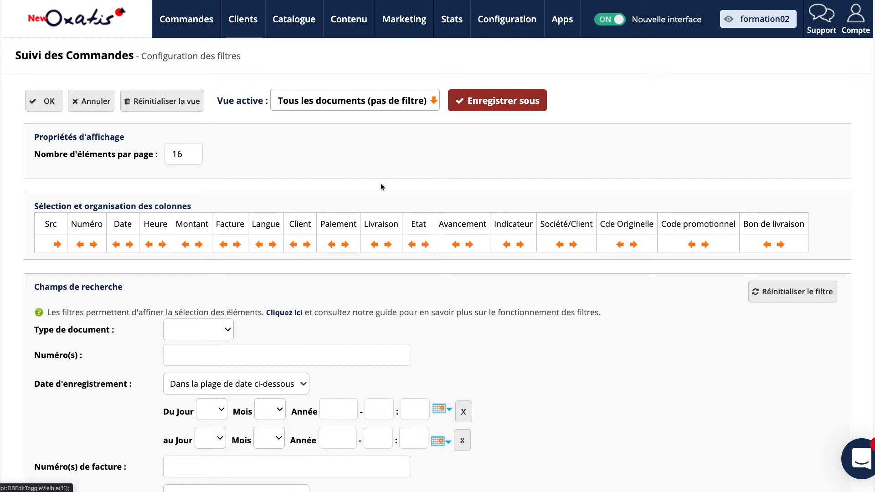
click(40, 103)
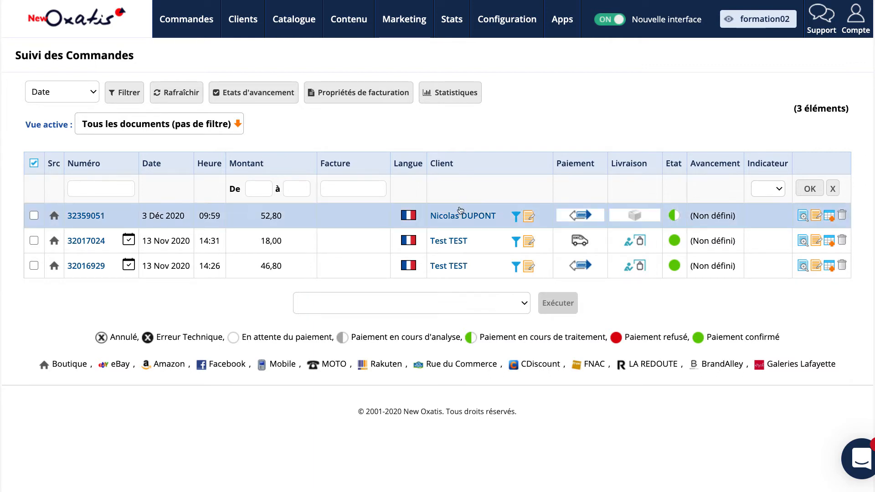
- Open the email form for the client of the 13 Nov 2020 14:31 order, review its fields, and close it
click(453, 246)
scroll(453, 245, down, 10)
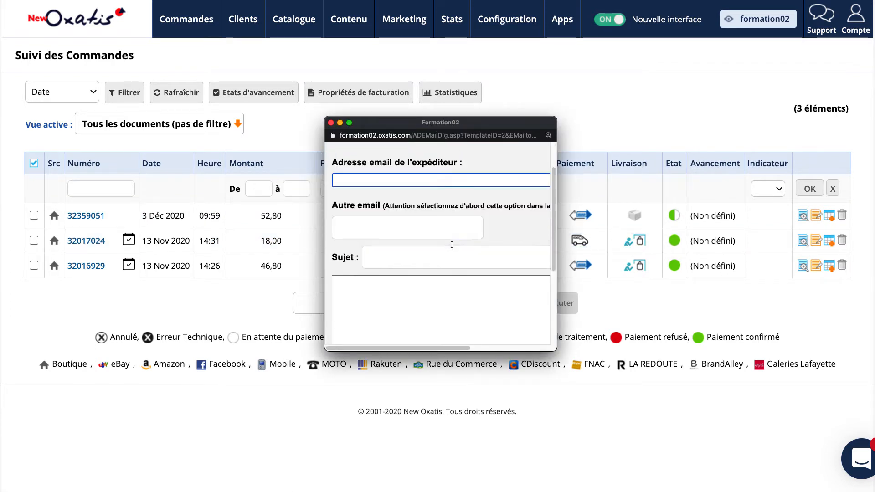
click(330, 123)
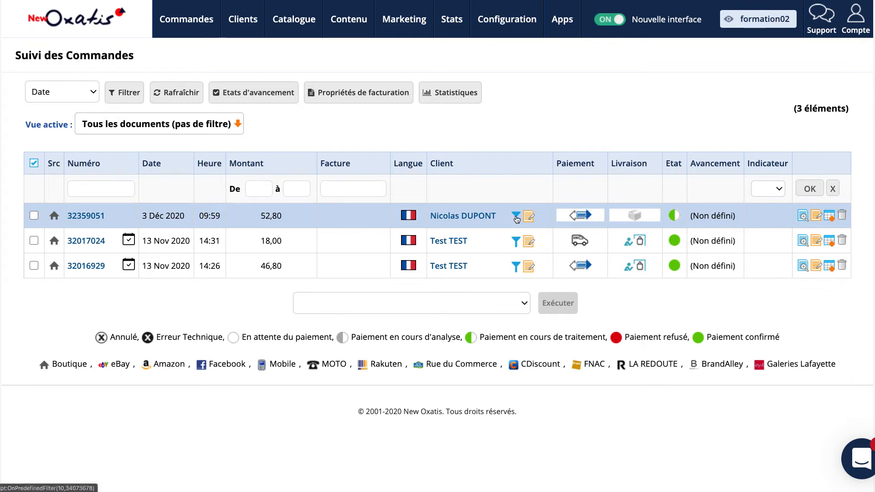
- Filter the order list by the client of the 3 Dec 2020 order and remove that client filter
click(516, 218)
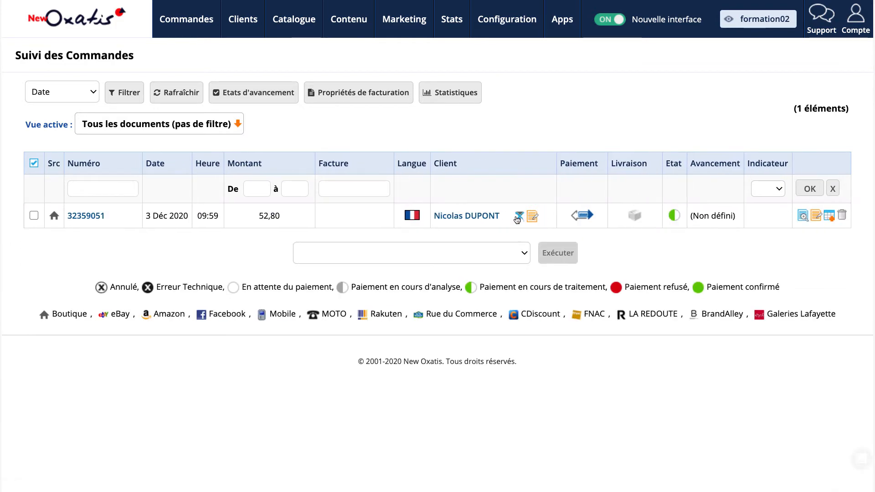
click(516, 217)
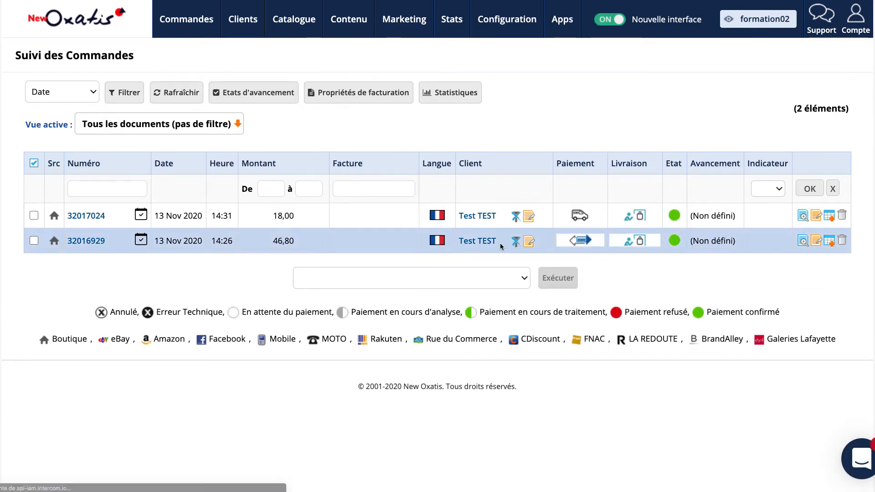
- Open the client record from the 13 Nov 2020 14:31 order for editing, review its main information, save it and return to the orders
click(529, 216)
scroll(480, 292, down, 8)
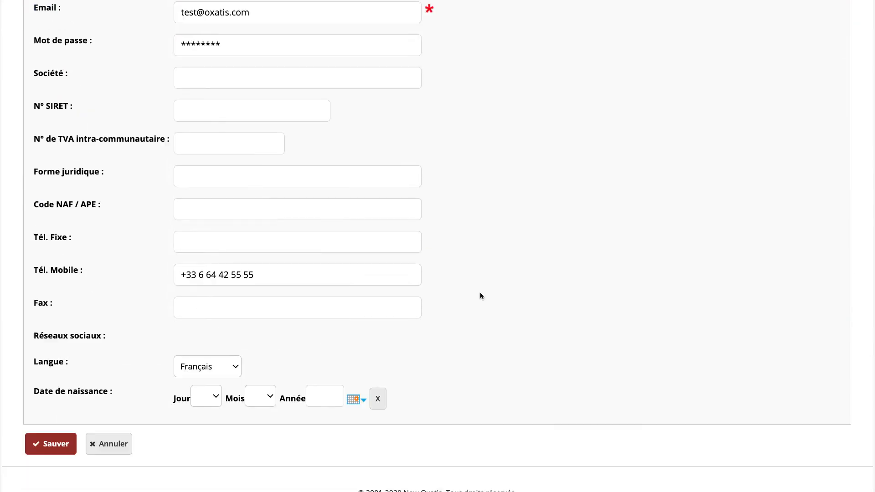
scroll(480, 293, up, 8)
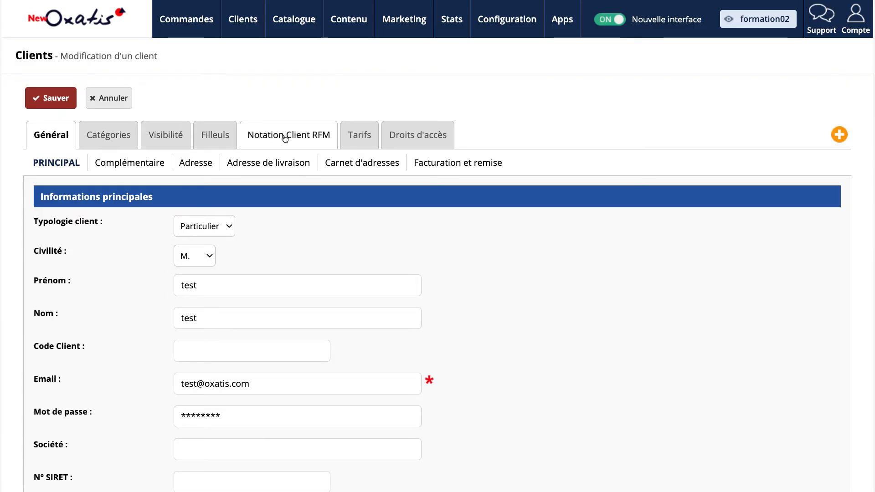
click(42, 96)
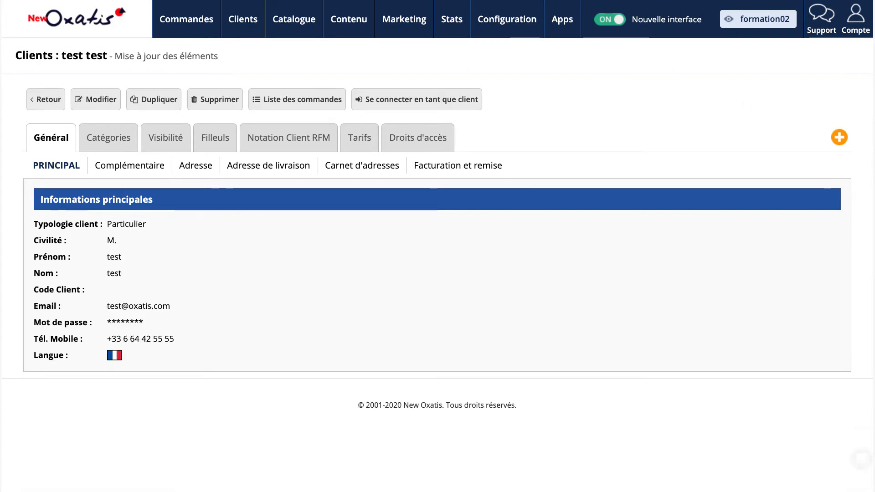
click(43, 97)
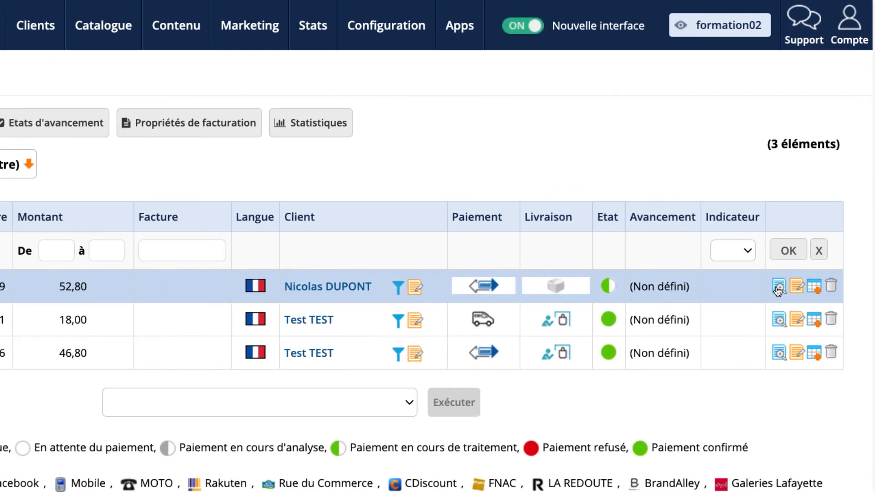
- Open the 3 Dec 2020 order's detail form and review its billing address, delivery, shipping cost and payment sections
click(803, 216)
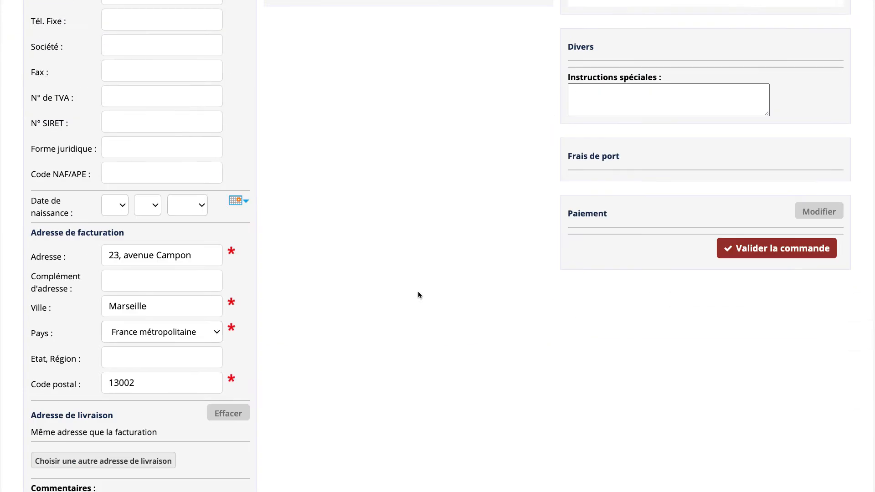
scroll(419, 296, down, 3)
scroll(419, 295, up, 10)
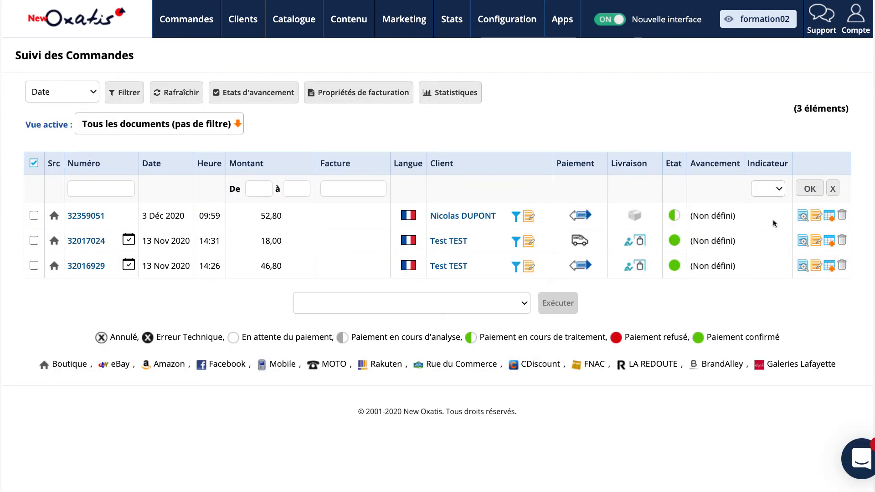
- Open the 3 Dec 2020 order's properties for editing, review the general information, and leave without saving
click(816, 220)
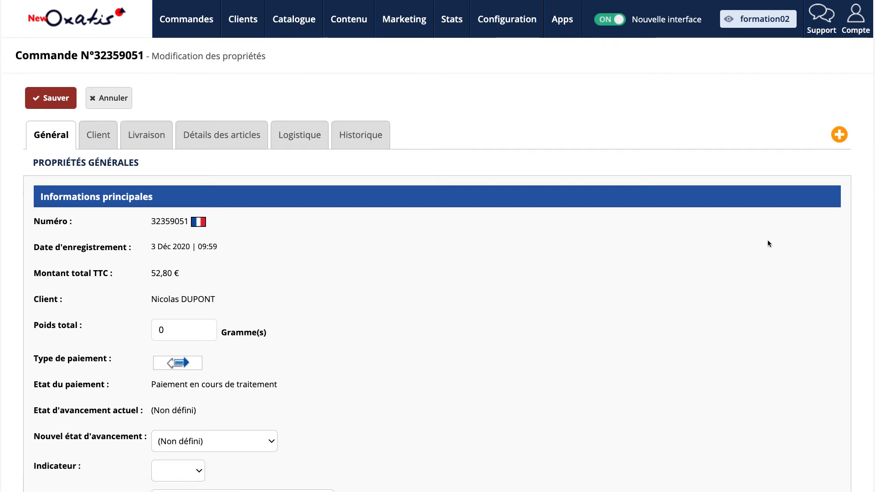
scroll(343, 271, down, 5)
scroll(343, 272, up, 5)
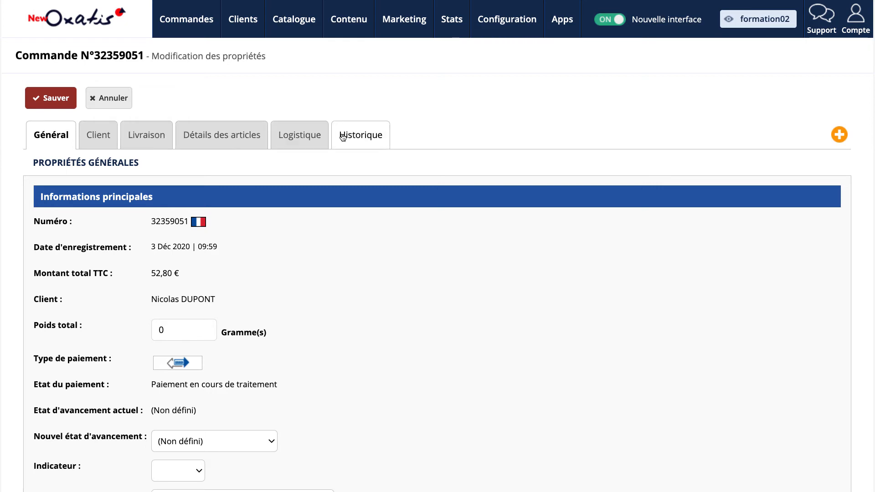
scroll(373, 329, down, 1)
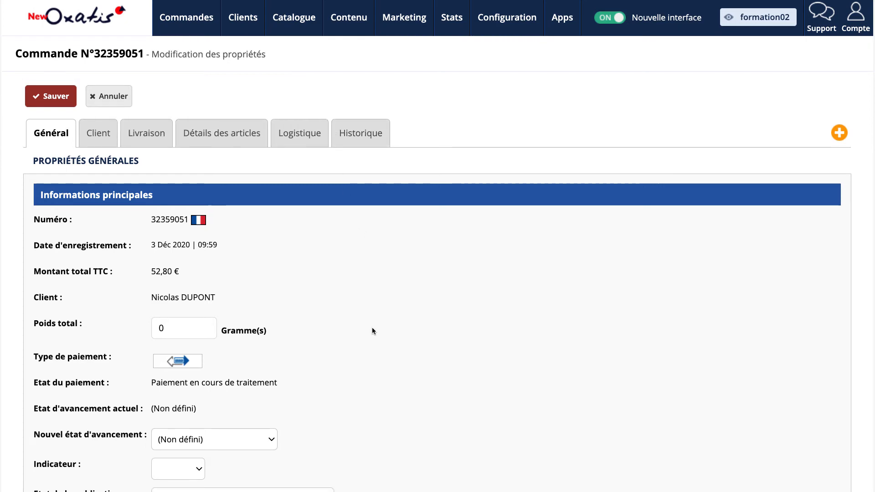
scroll(372, 327, down, 5)
scroll(371, 330, up, 5)
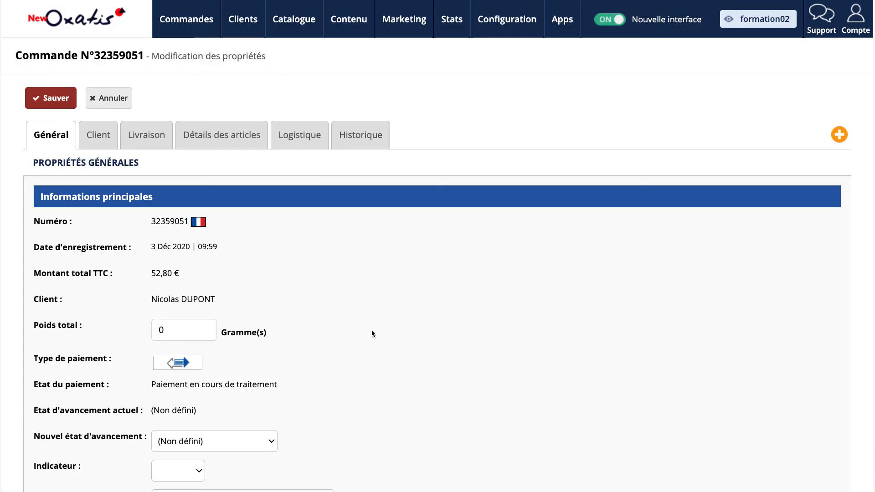
click(110, 105)
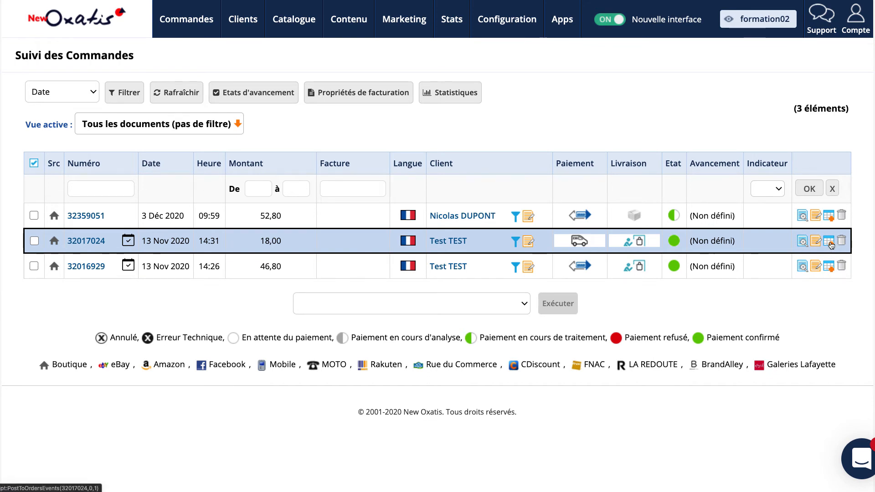
- Open the progress history of the 13 Nov 2020 14:31 order and view the available progress states and indicators for a new state
click(830, 243)
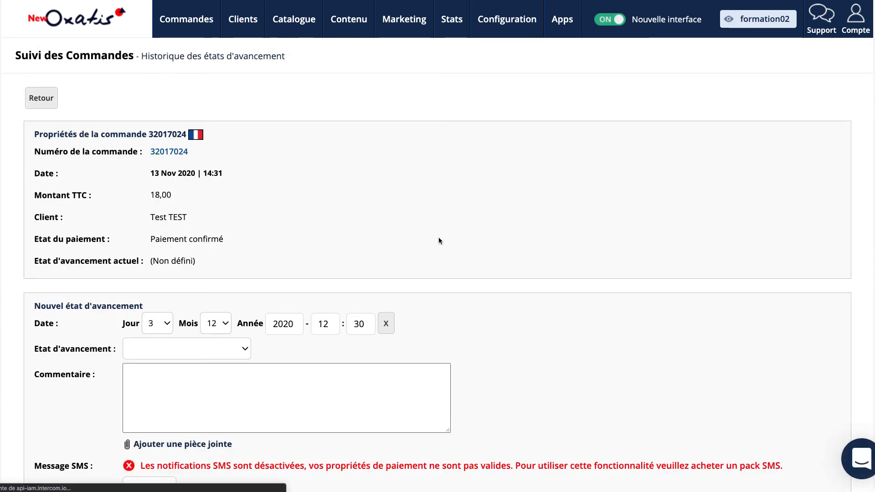
scroll(459, 237, down, 1)
scroll(459, 241, down, 5)
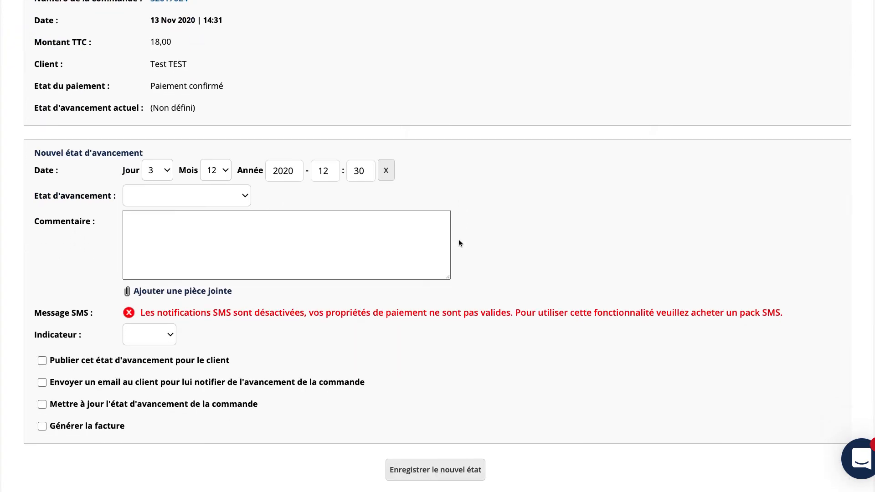
click(222, 200)
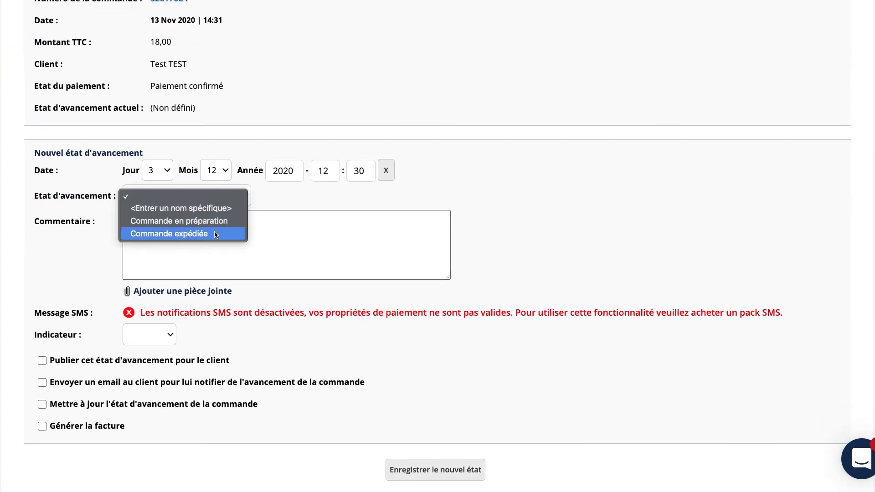
click(165, 339)
click(168, 336)
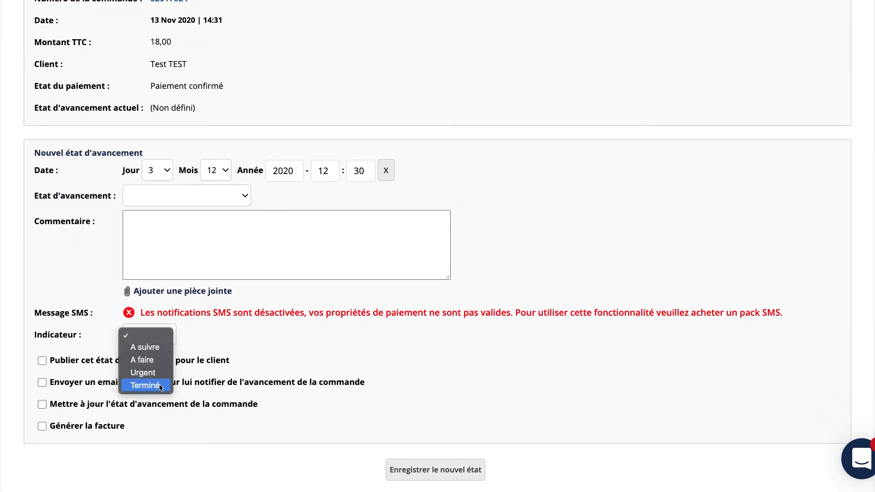